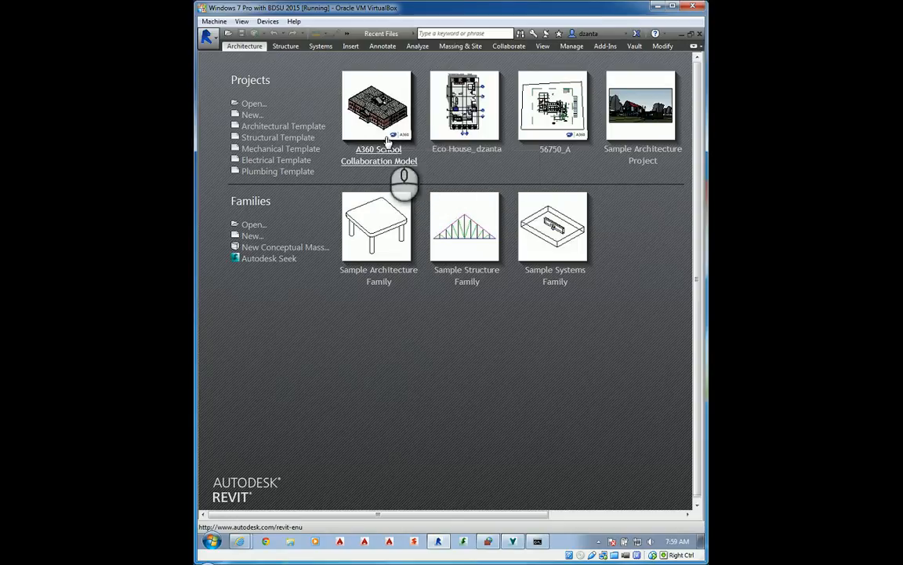
Open A360 School Collaboration Model.rvt from the Demo project on A360 with all worksets.
left_click(253, 104)
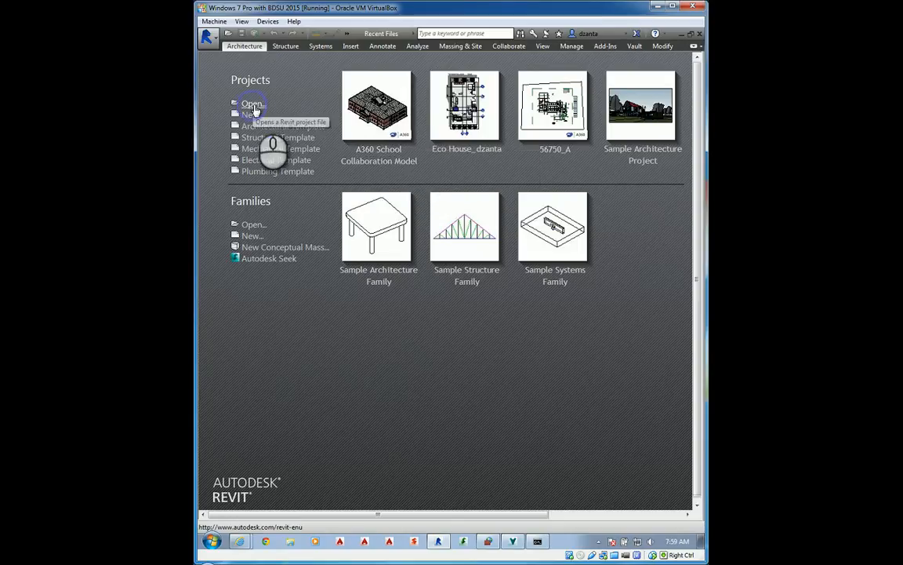
mouse_move(378, 156)
left_mouse_down()
mouse_move(410, 168)
mouse_move(379, 149)
left_mouse_up()
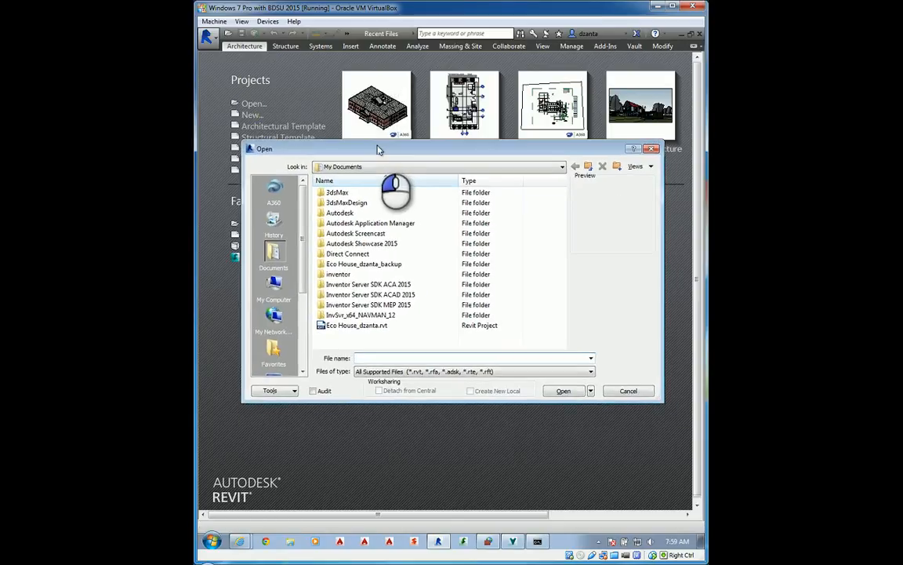
left_click(275, 190)
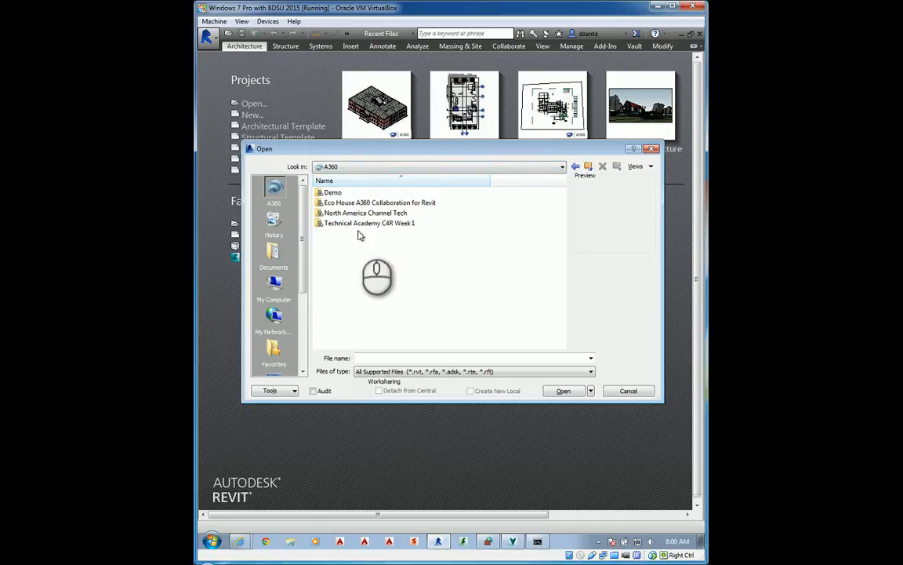
double_click(332, 192)
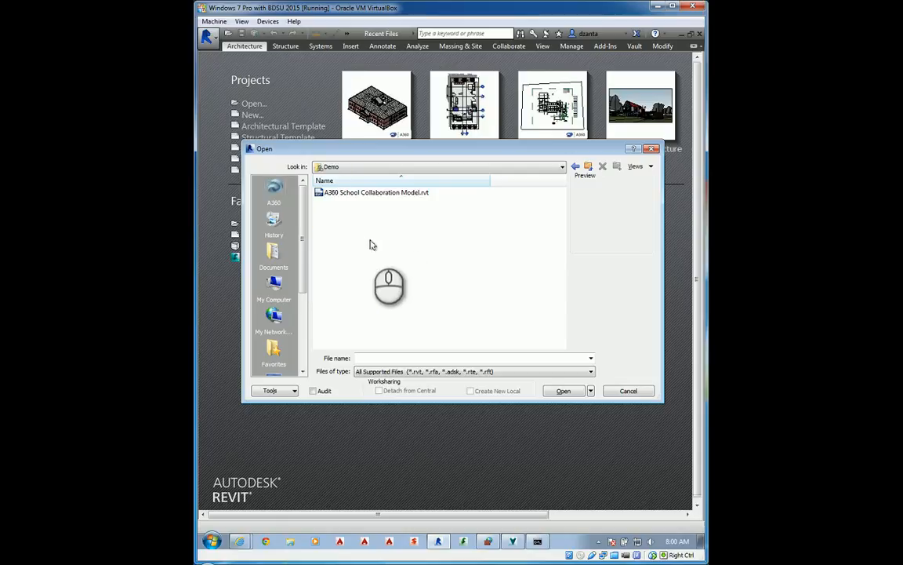
left_click(403, 192)
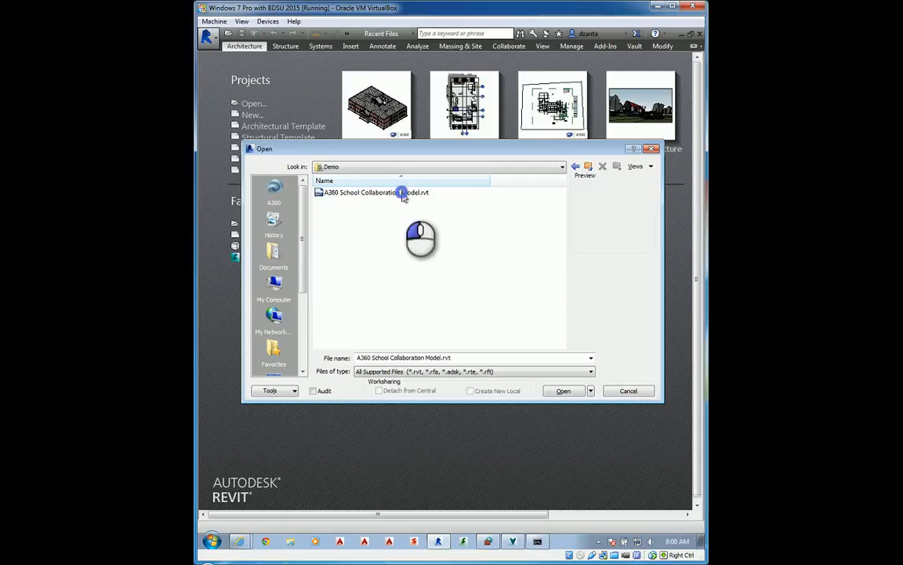
left_click(592, 392)
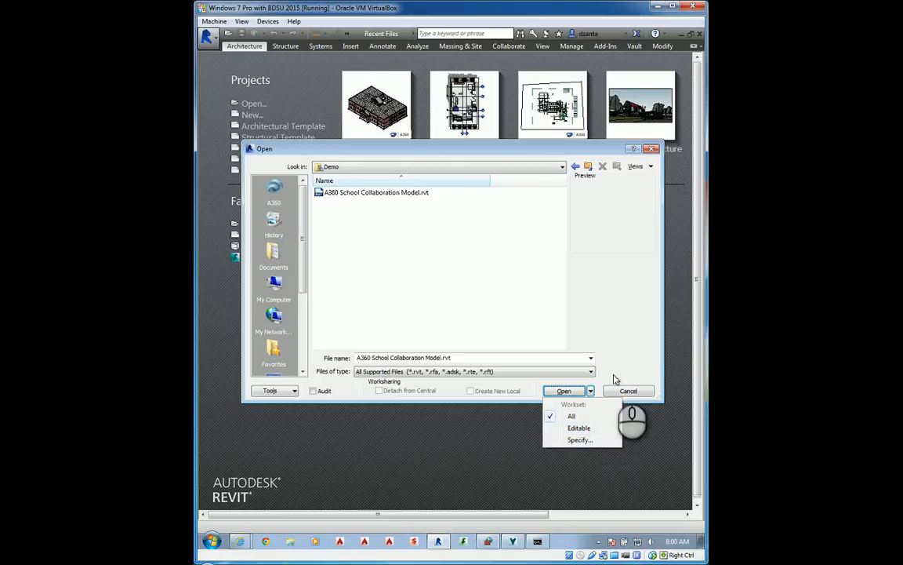
left_click(621, 294)
left_click(328, 192)
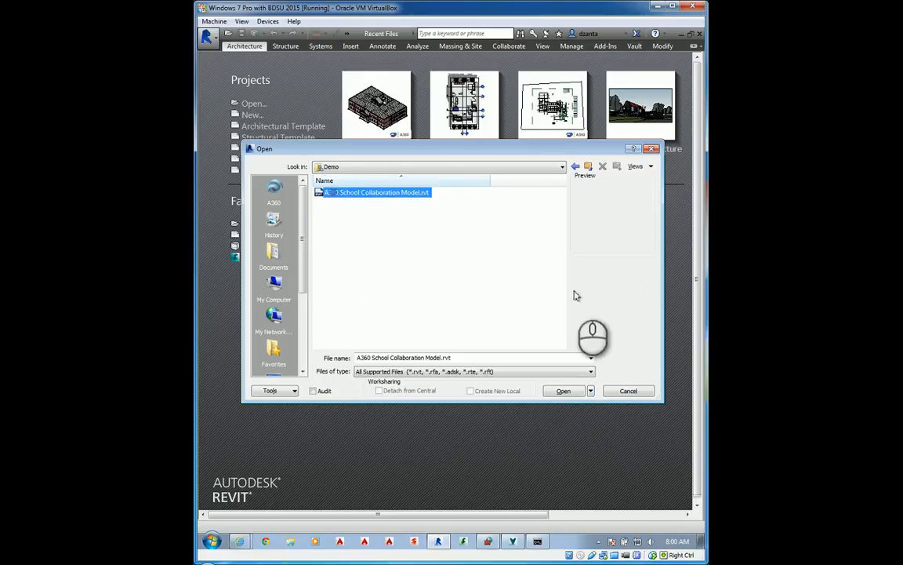
left_click(561, 392)
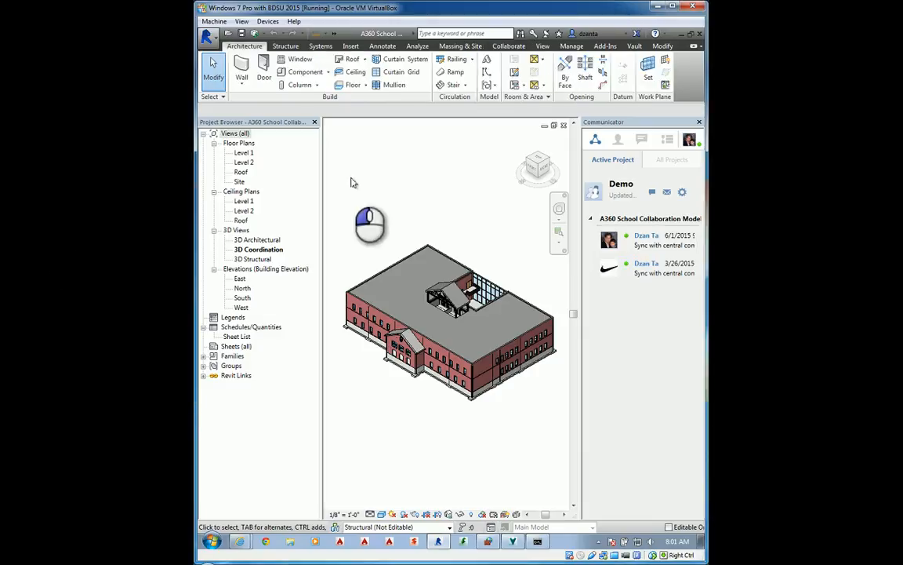
Make Architectural the active workset for the school model.
left_click(509, 45)
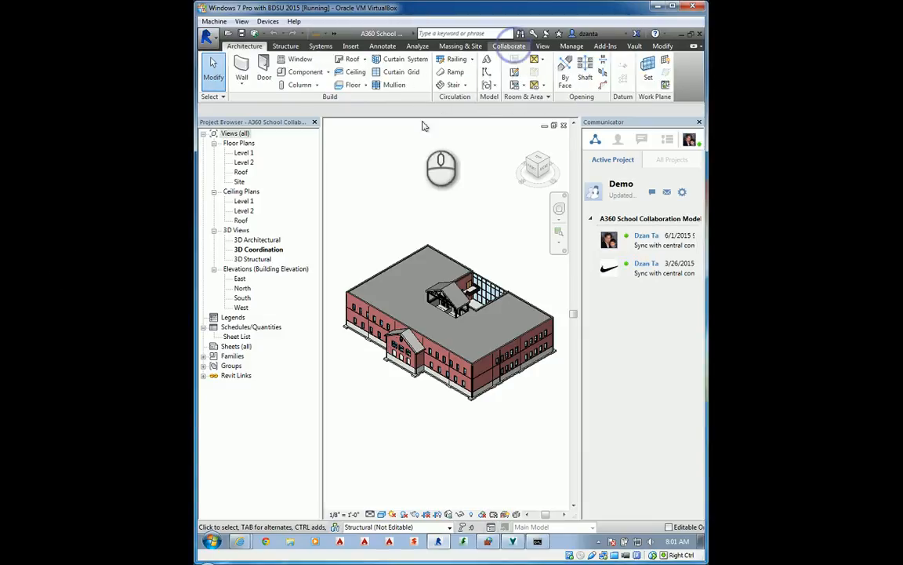
left_click(386, 75)
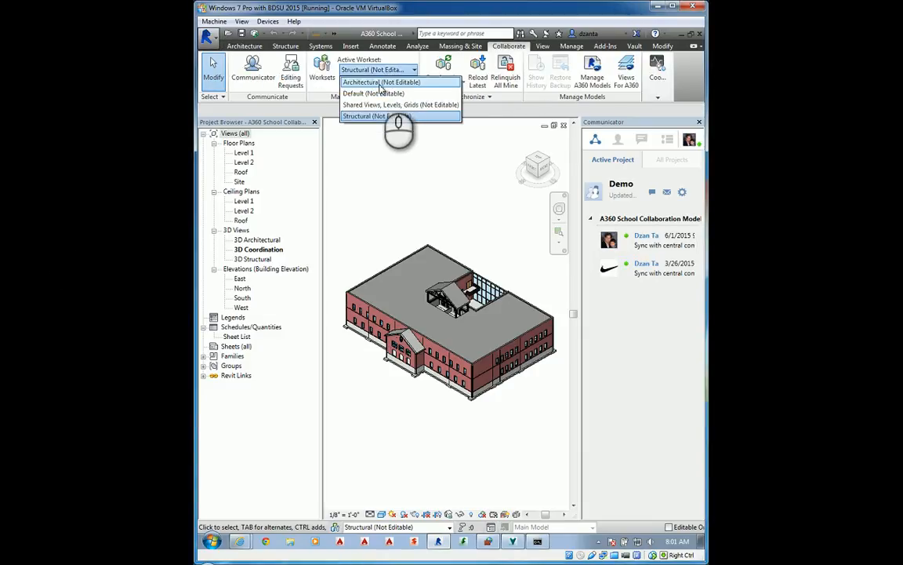
left_click(377, 79)
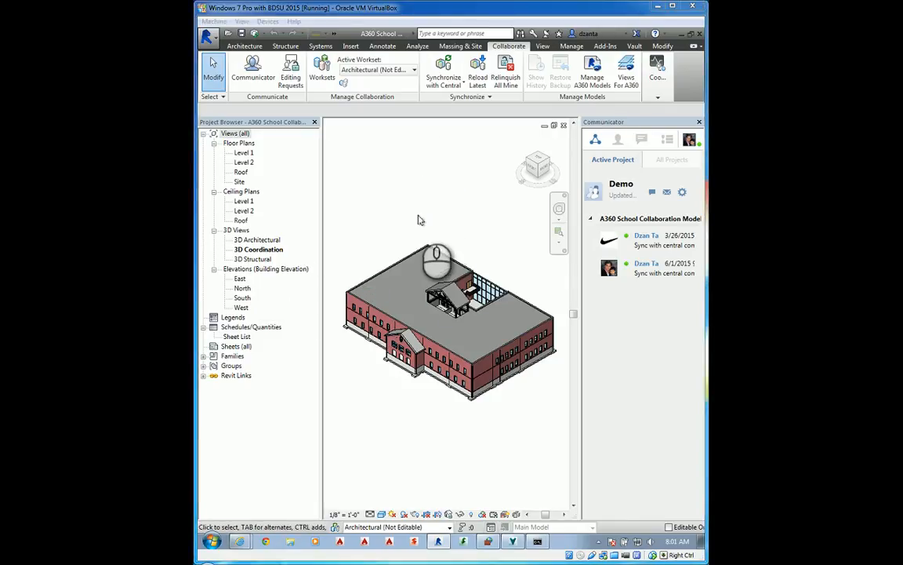
left_click(429, 208)
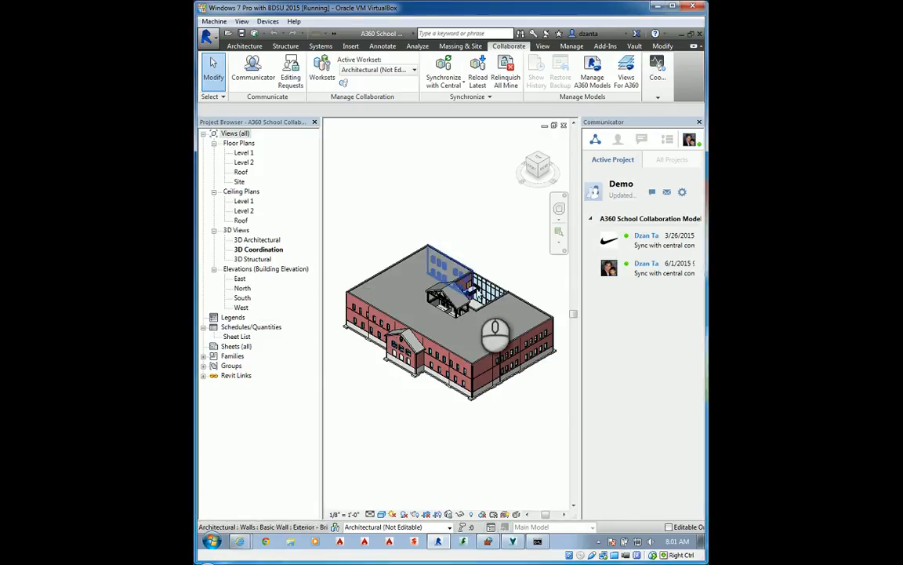
scroll(471, 290, "up", 7)
scroll(488, 317, "up", 4)
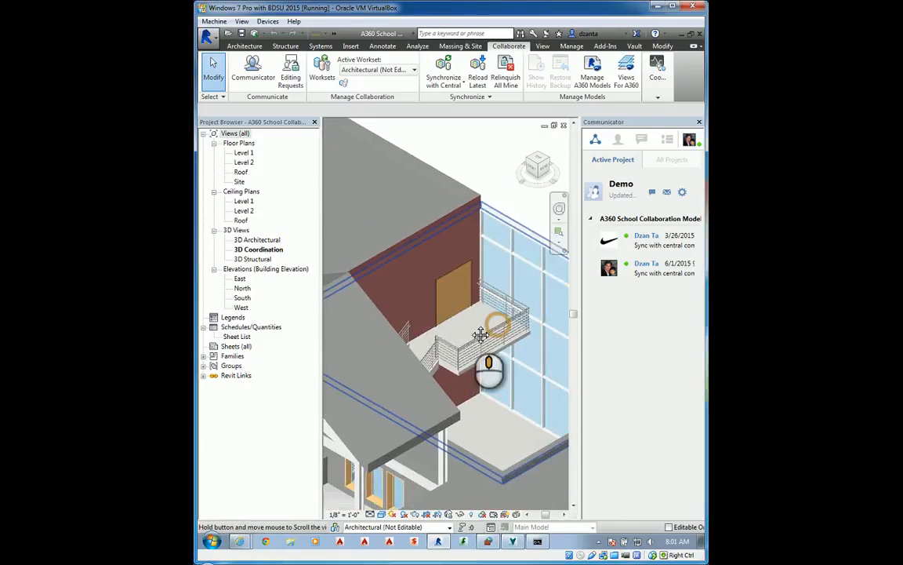
middle_click_drag(455, 343, 476, 355, "shift")
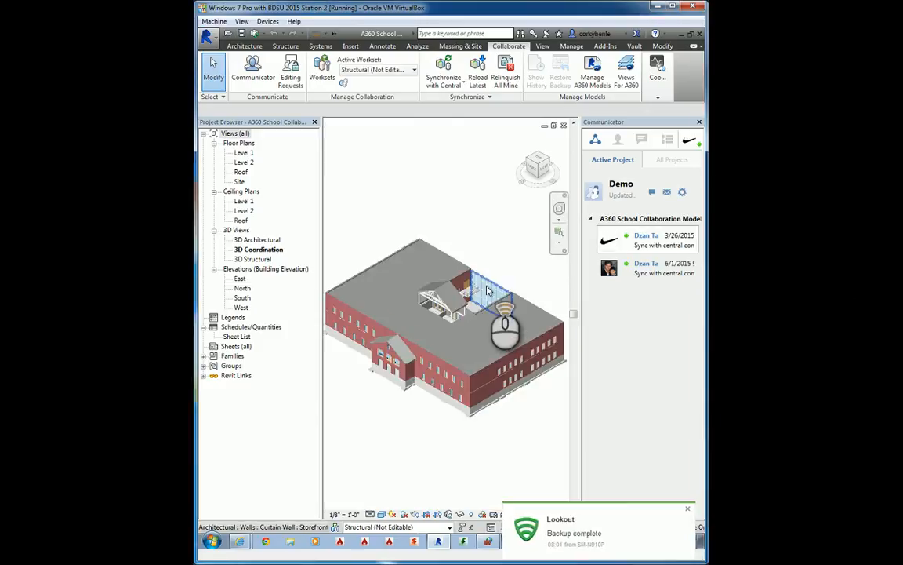
Select the balcony's 6" concrete floor beside the curtain wall and make the element editable.
scroll(455, 322, "up", 8)
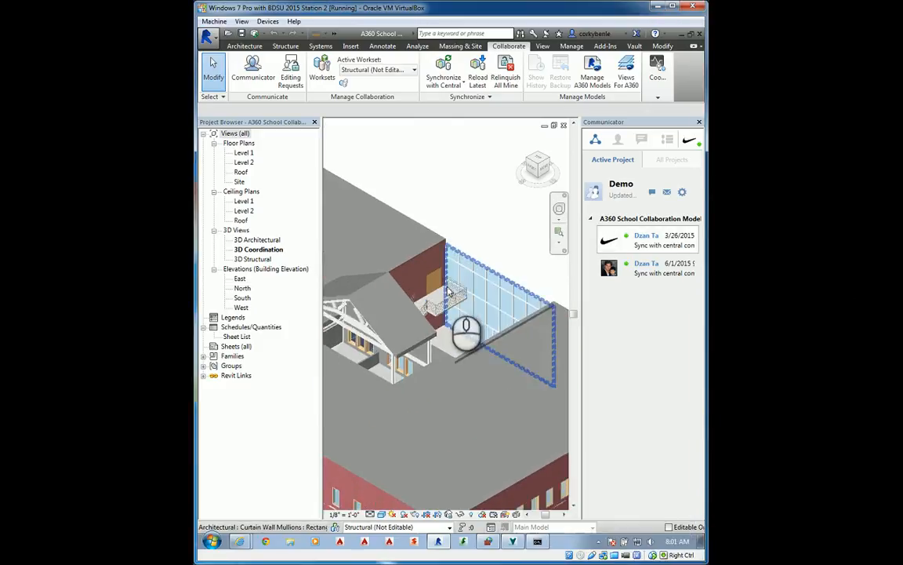
middle_click_drag(449, 306, 484, 315)
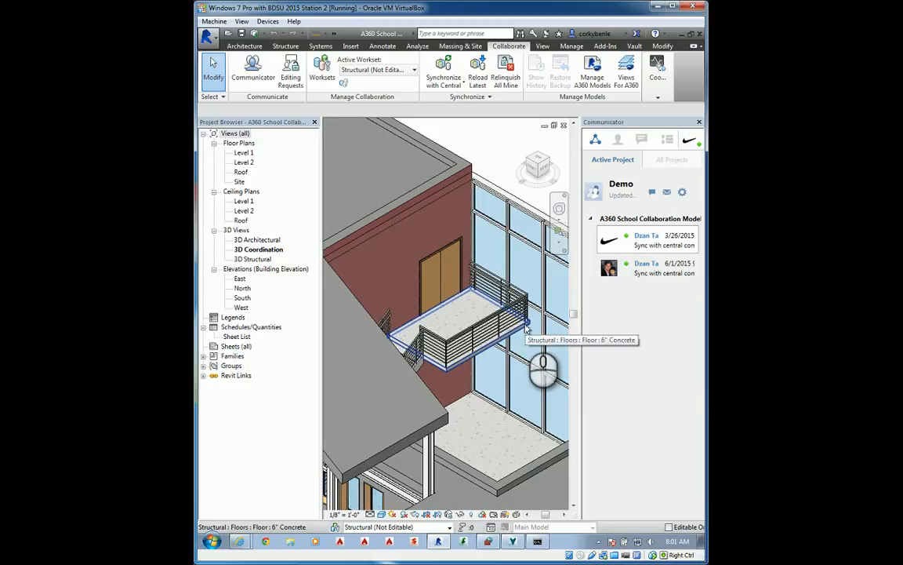
scroll(523, 333, "up", 4)
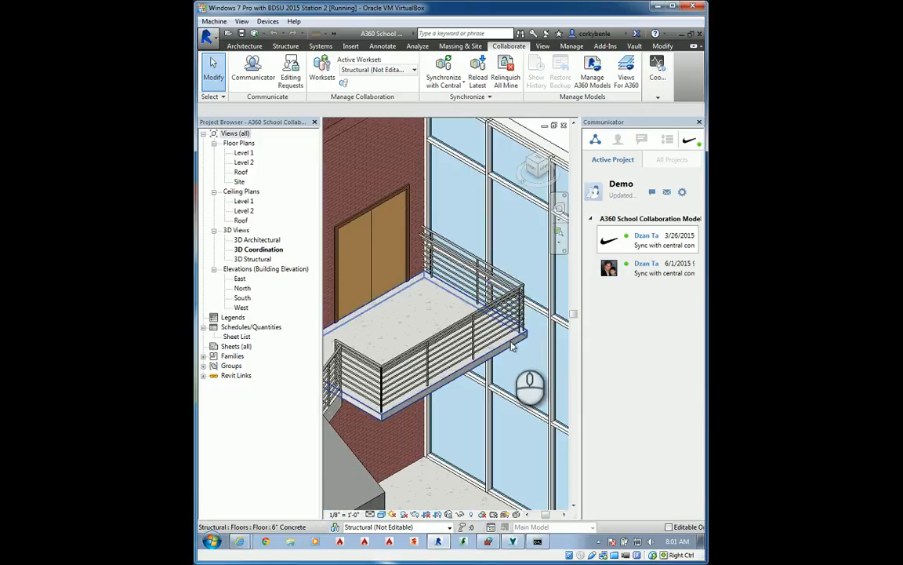
left_click(515, 342)
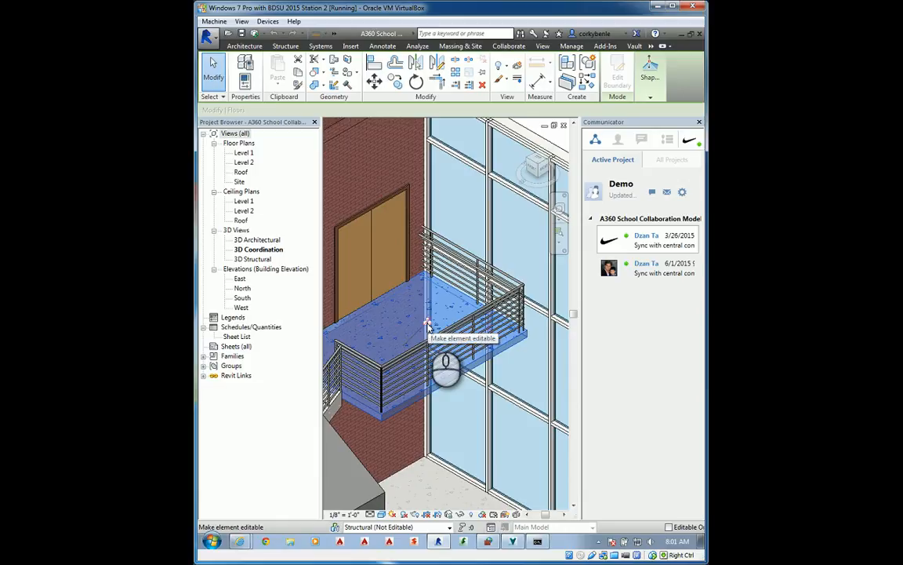
left_click(428, 324)
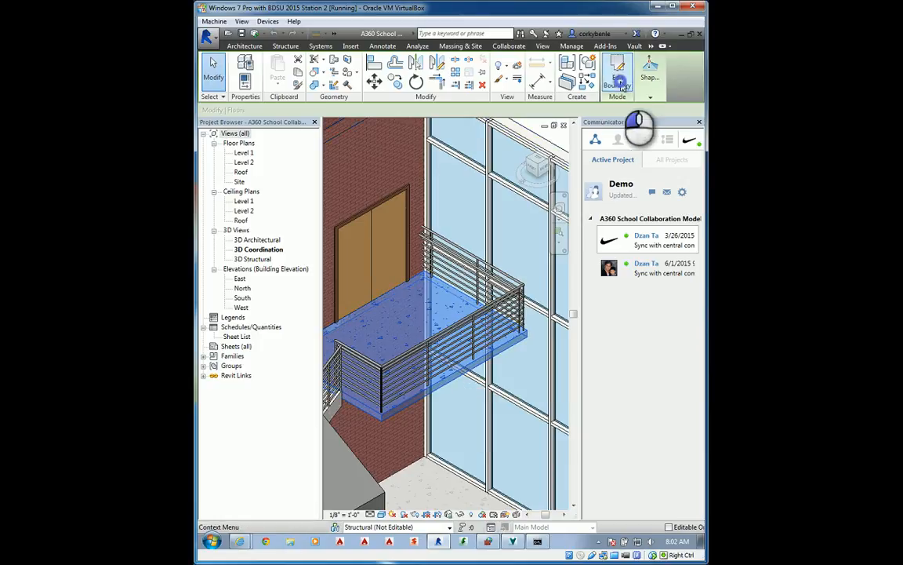
Edit the balcony floor's boundary by sketching lines that notch its outer corner, trim them to the existing edges, and finish the sketch.
double_click(492, 318)
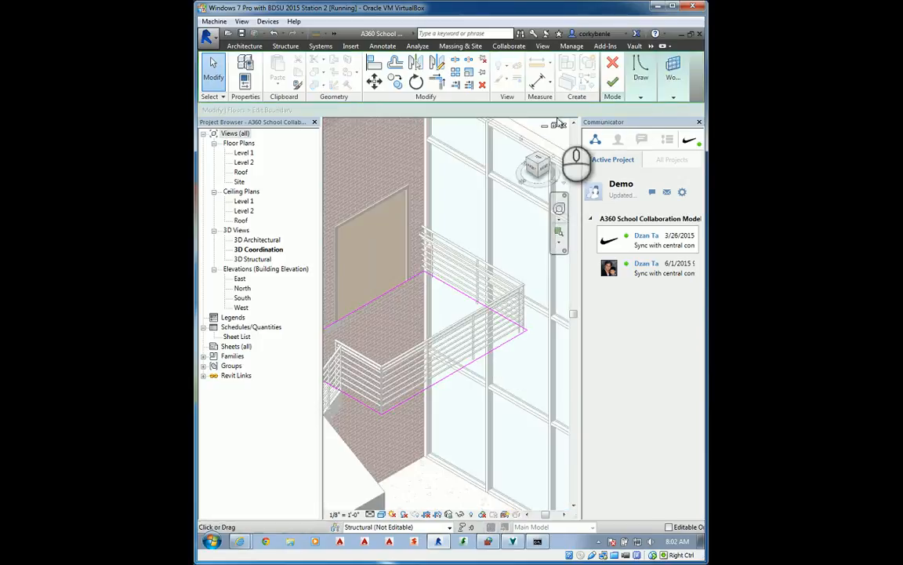
left_click(640, 76)
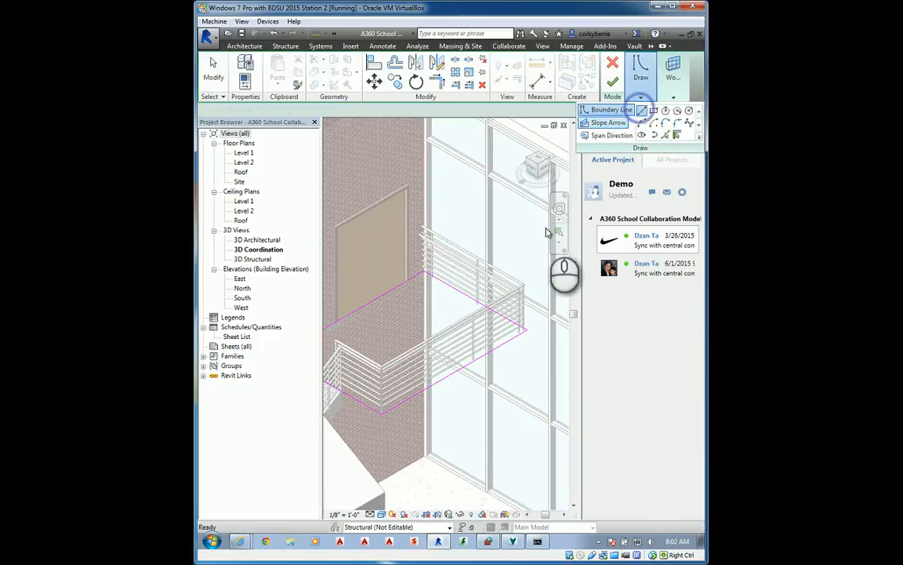
left_click(475, 359)
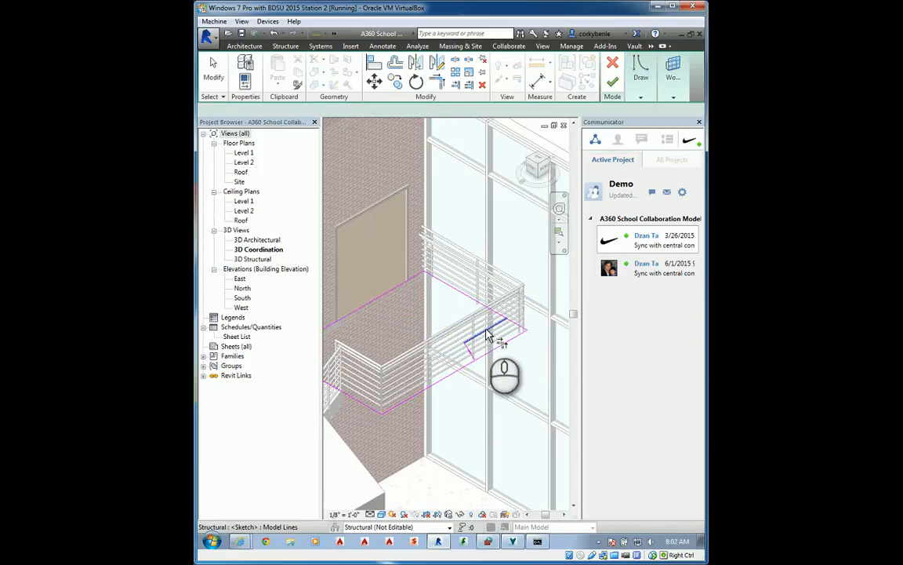
left_click(494, 317)
left_click(478, 356)
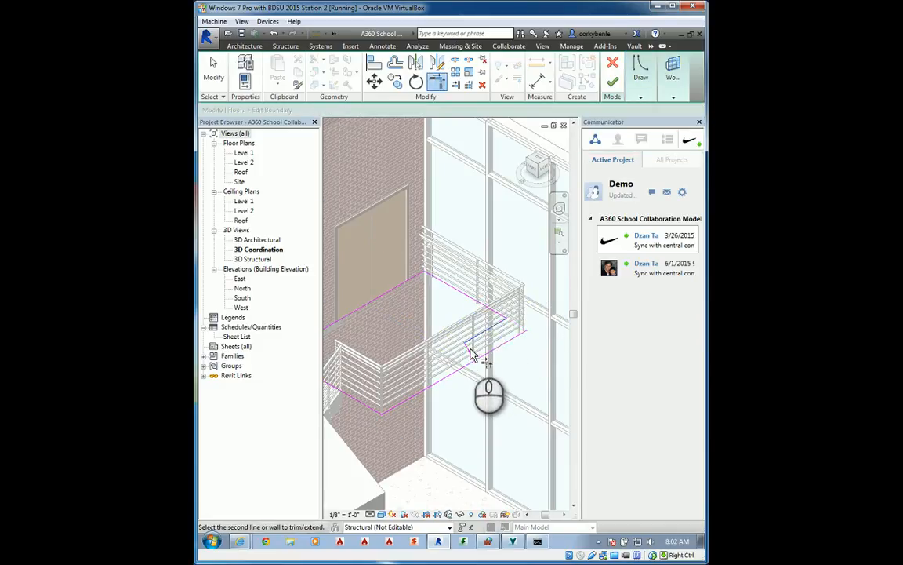
left_click(469, 353)
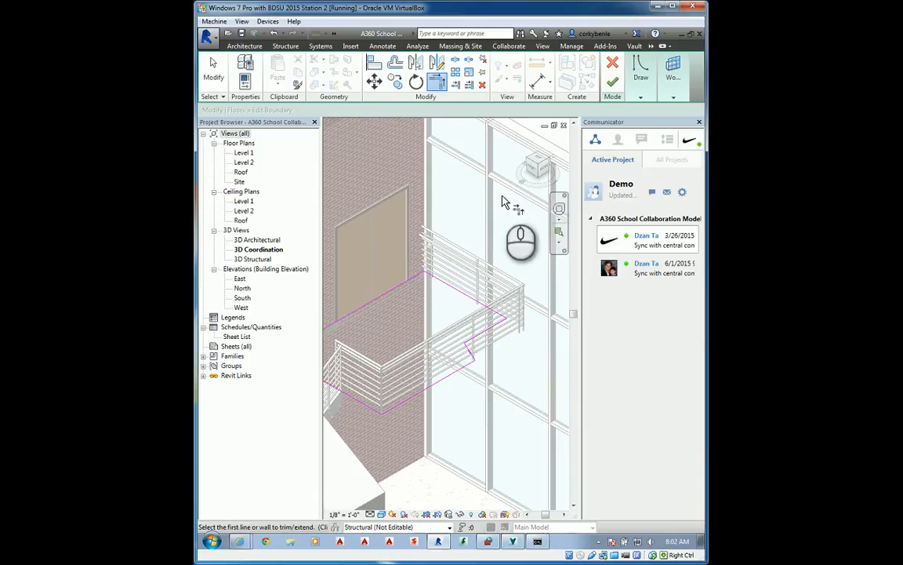
left_click(612, 82)
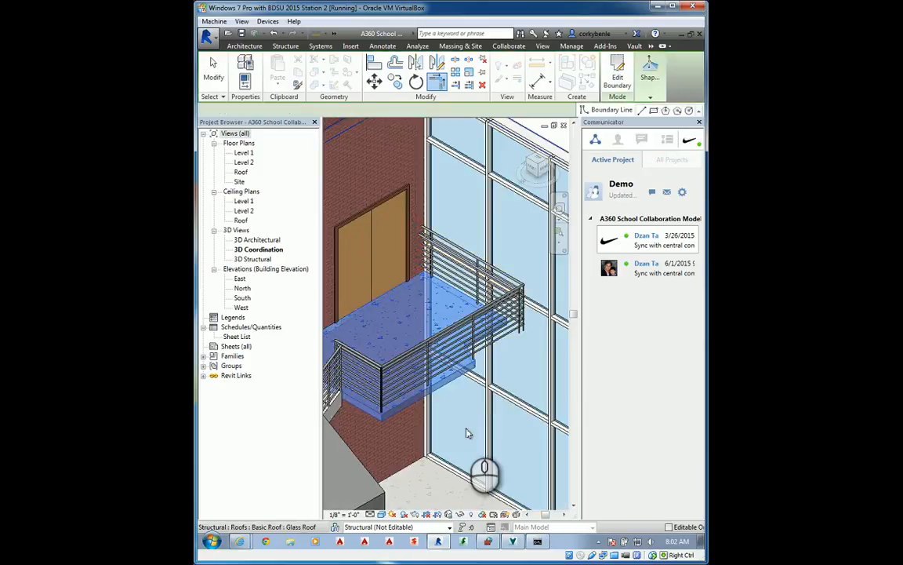
left_click(475, 404)
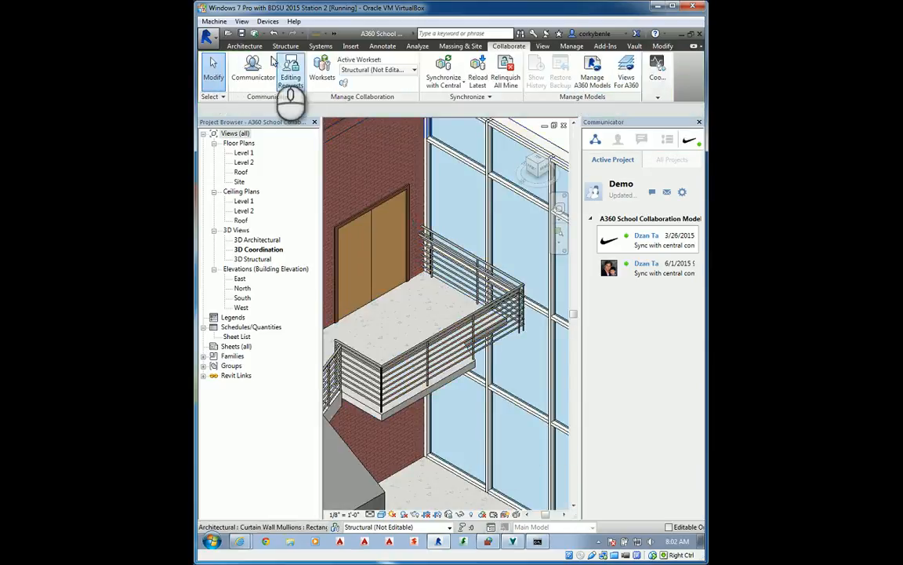
Save the model with the notched balcony floor and synchronize it with central, relinquishing borrowed elements.
left_click(242, 33)
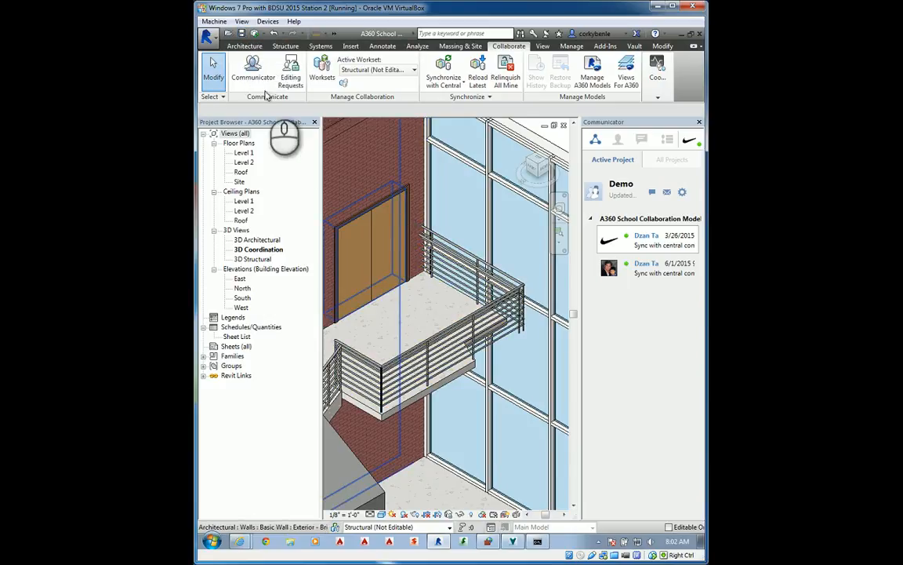
left_click(253, 34)
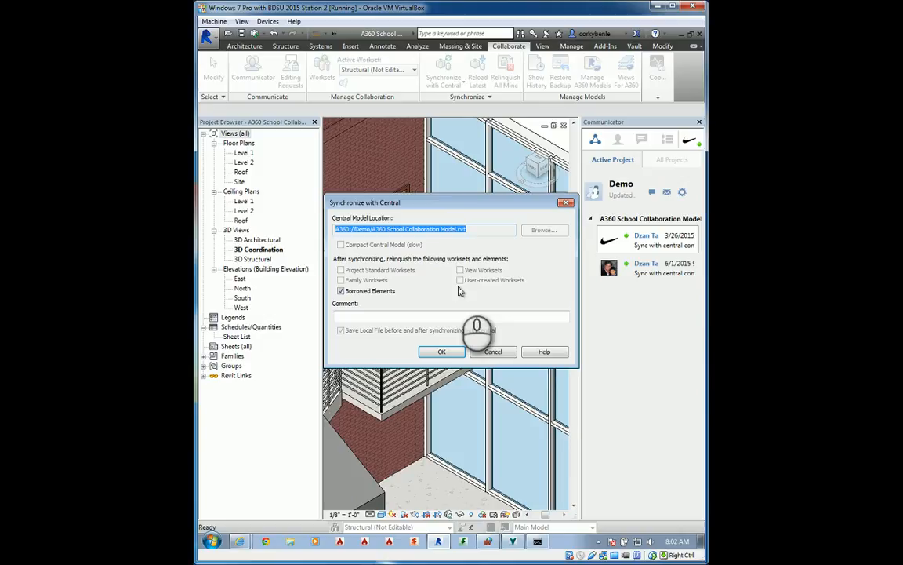
left_click(445, 352)
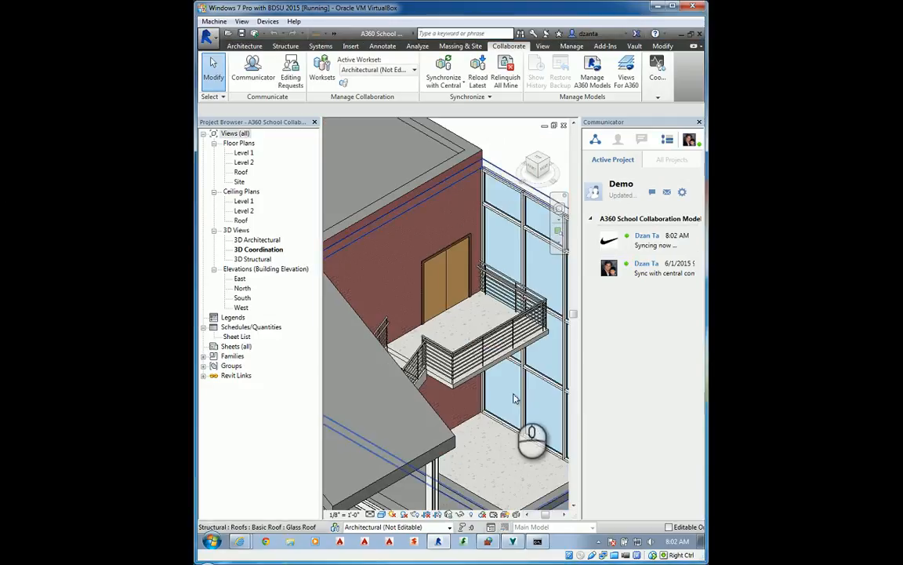
left_click(519, 327)
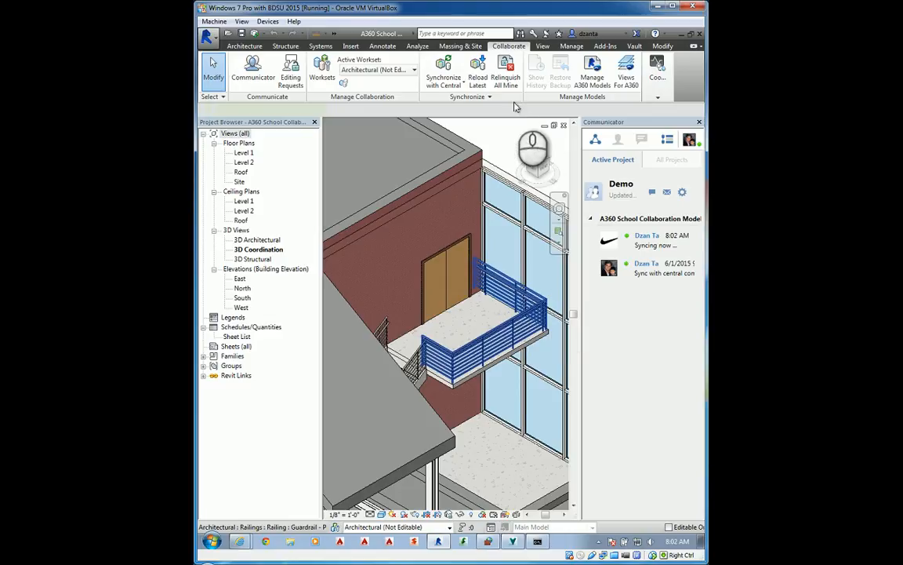
left_click(490, 300)
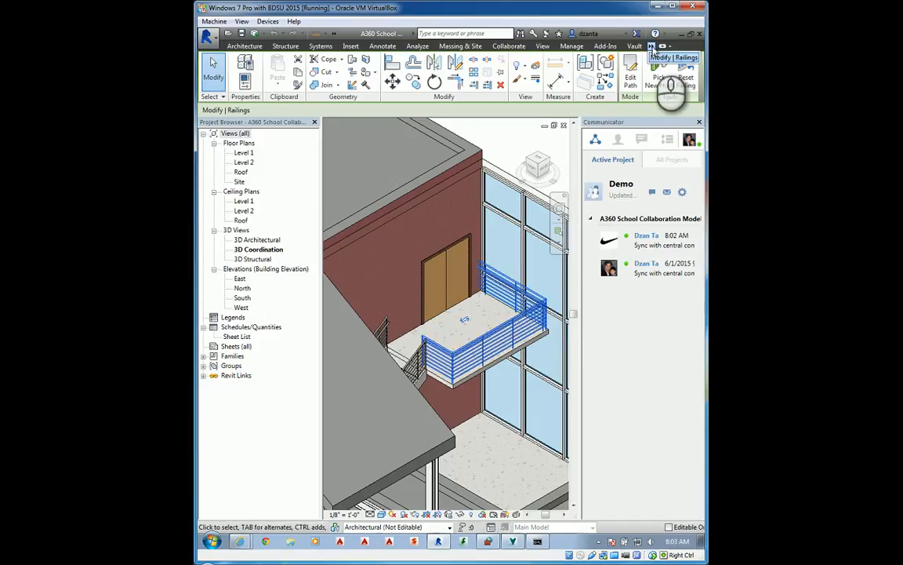
left_click(495, 143)
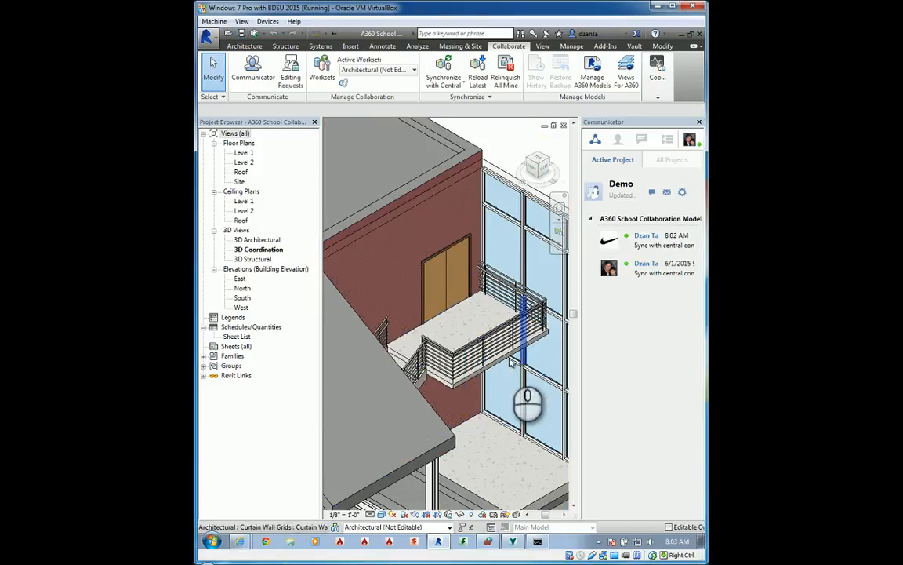
Synchronize the architectural session with the A360 central model to bring in the balcony floor change, relinquishing borrowed elements.
left_click(254, 33)
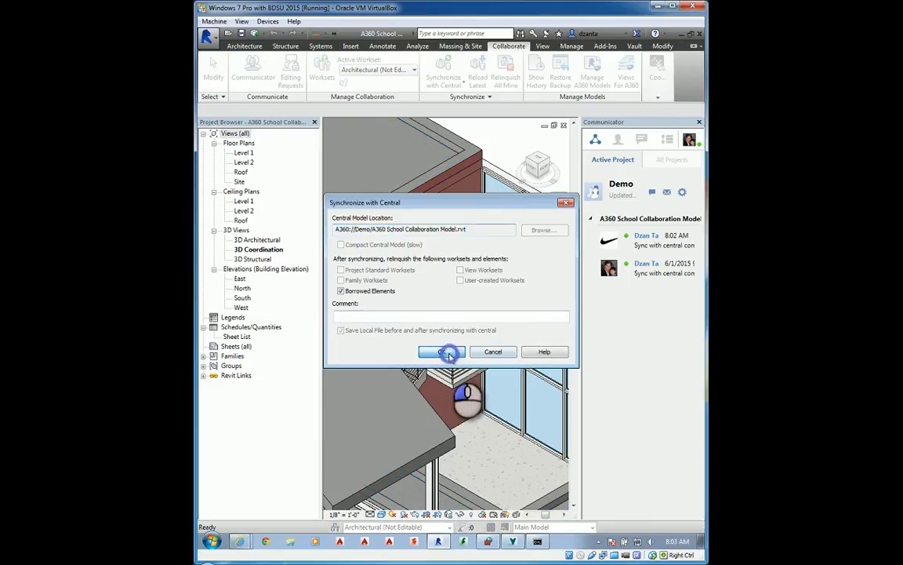
left_click(449, 351)
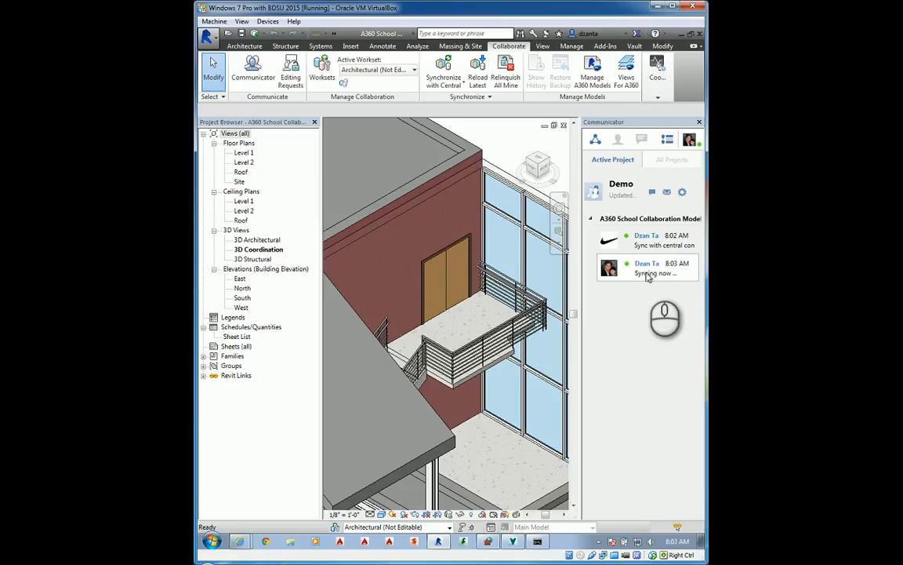
Message the Demo project team "mr. structural engineer...please update the railing...i have a meeting to go to. thanks." and open the conversation on Station 2.
left_click(650, 193)
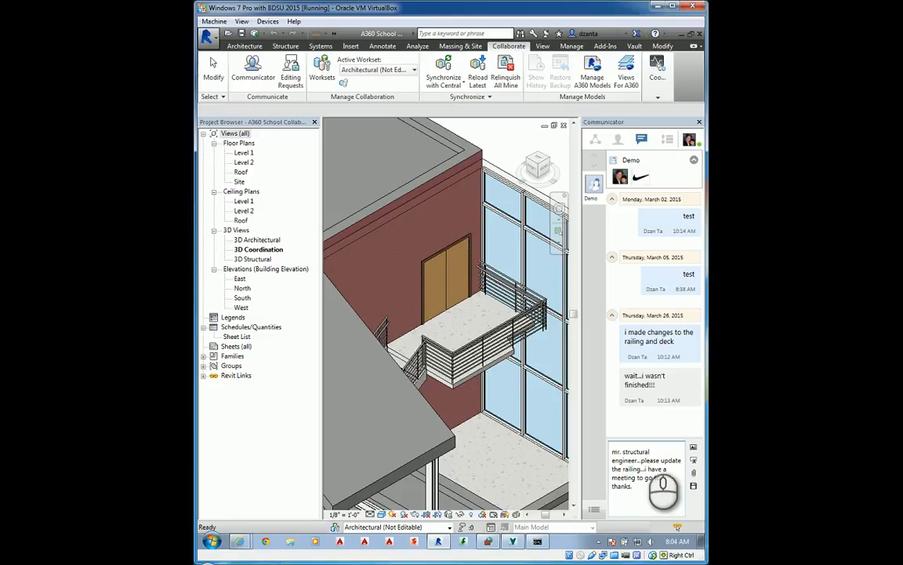
key("Return")
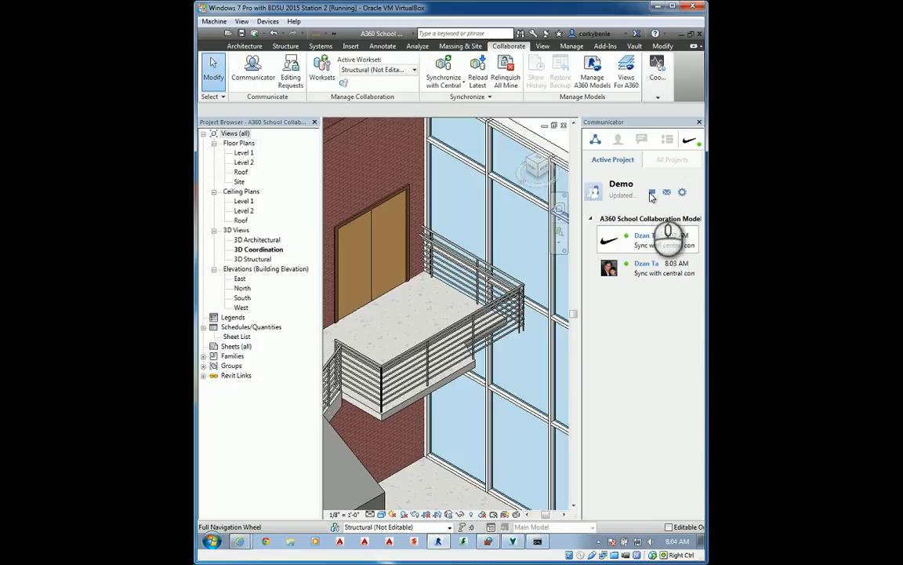
left_click(646, 142)
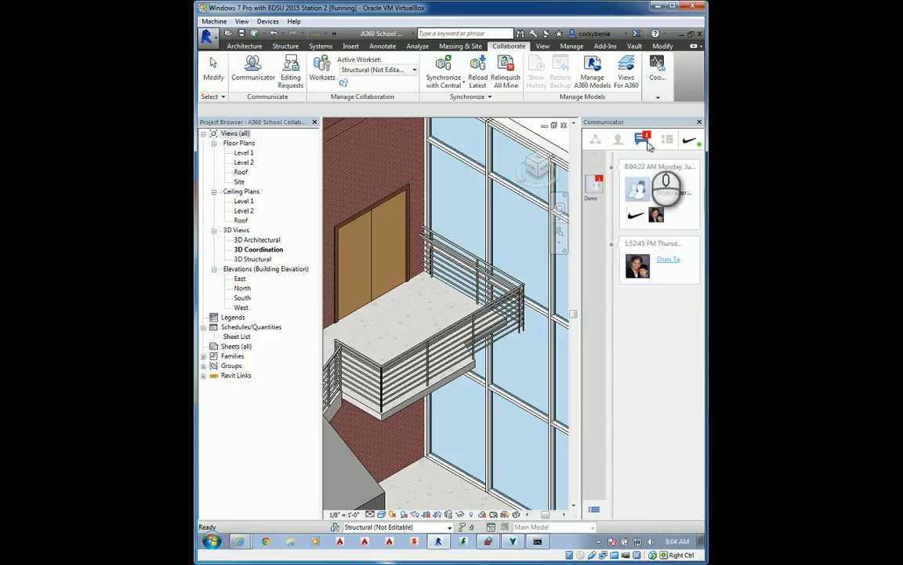
left_click(599, 185)
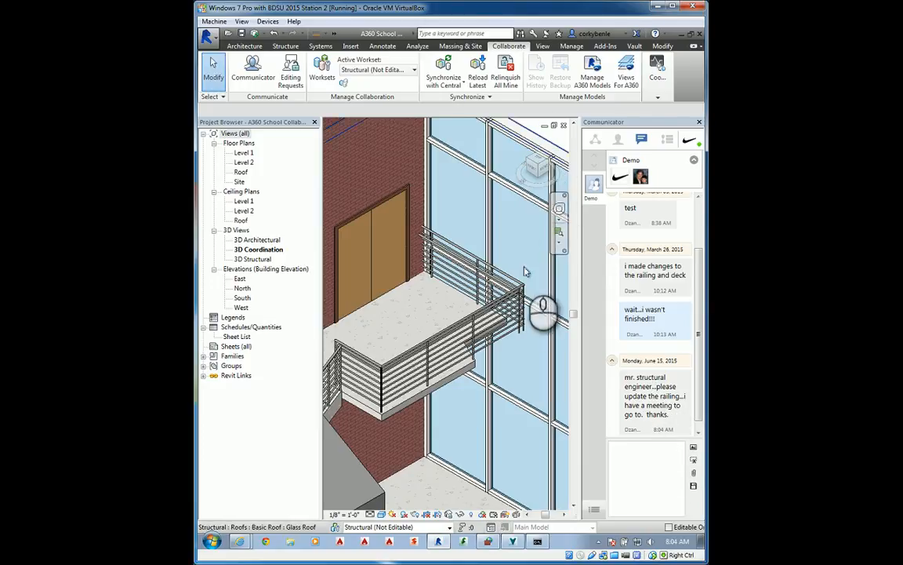
Edit the balcony railing's path, adding lines picked from the floor's two notch edges with a 3" offset.
left_click(520, 288)
left_click(521, 289)
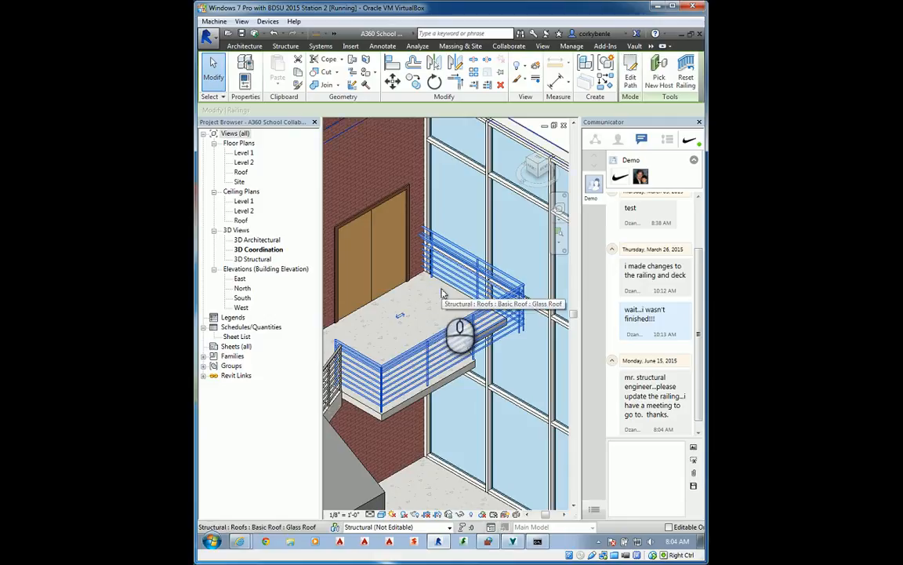
left_click(630, 77)
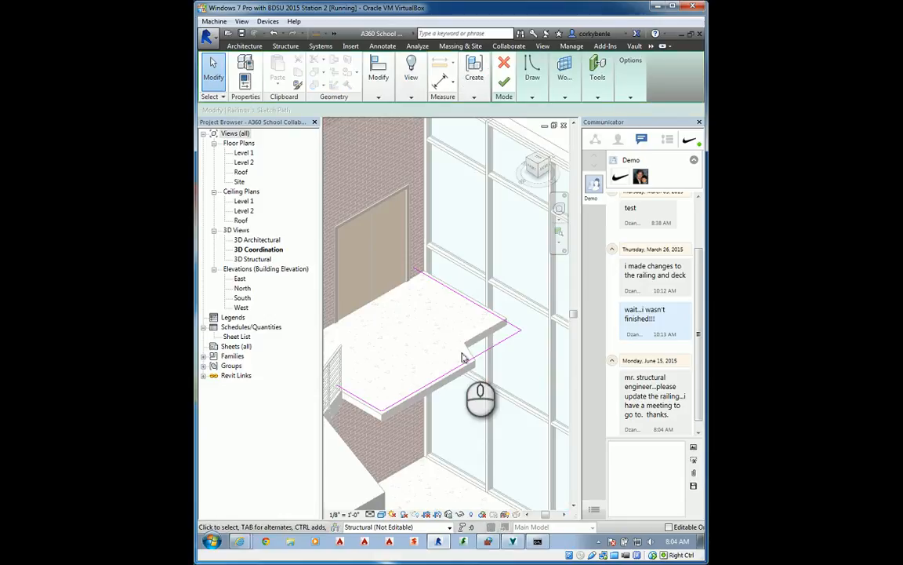
left_click(533, 90)
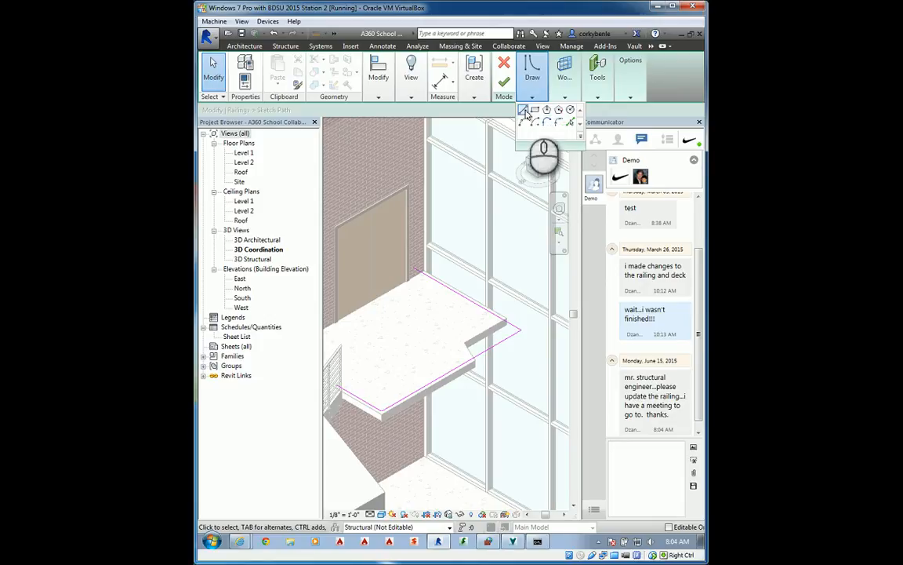
left_click(524, 110)
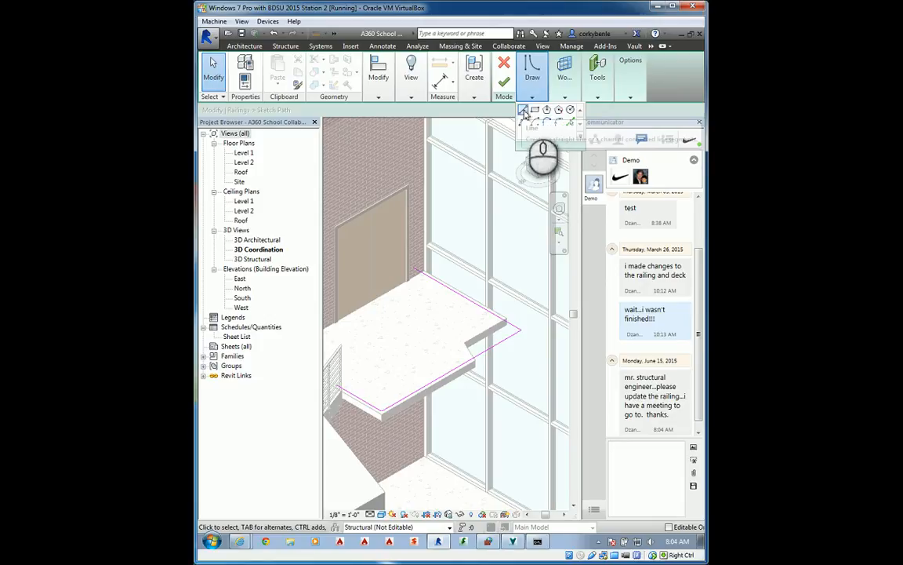
left_click(570, 122)
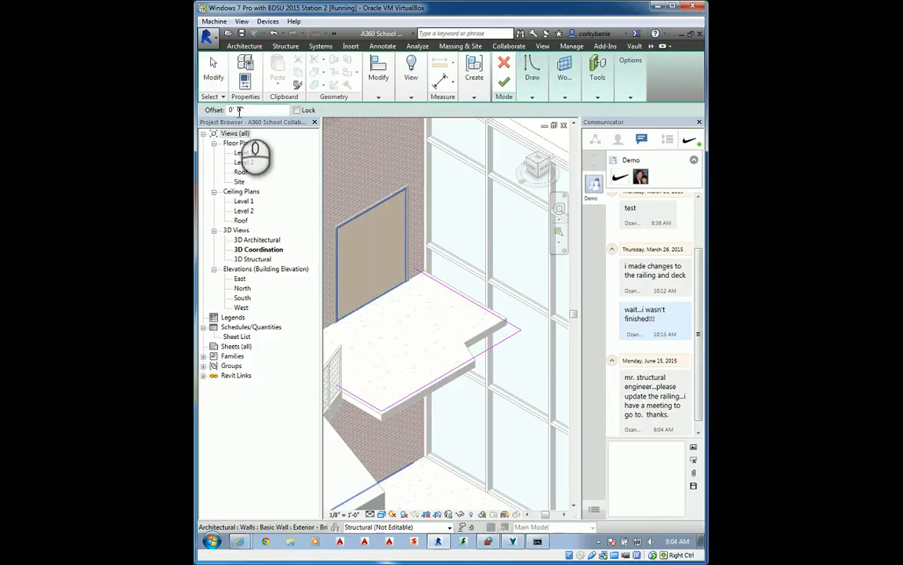
left_click(236, 110)
type("3\"")
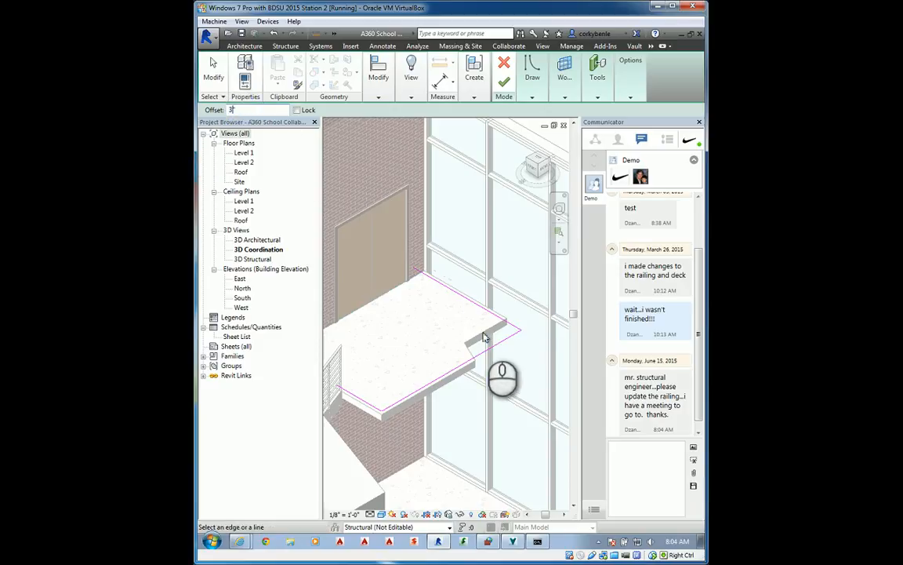
left_click(476, 331)
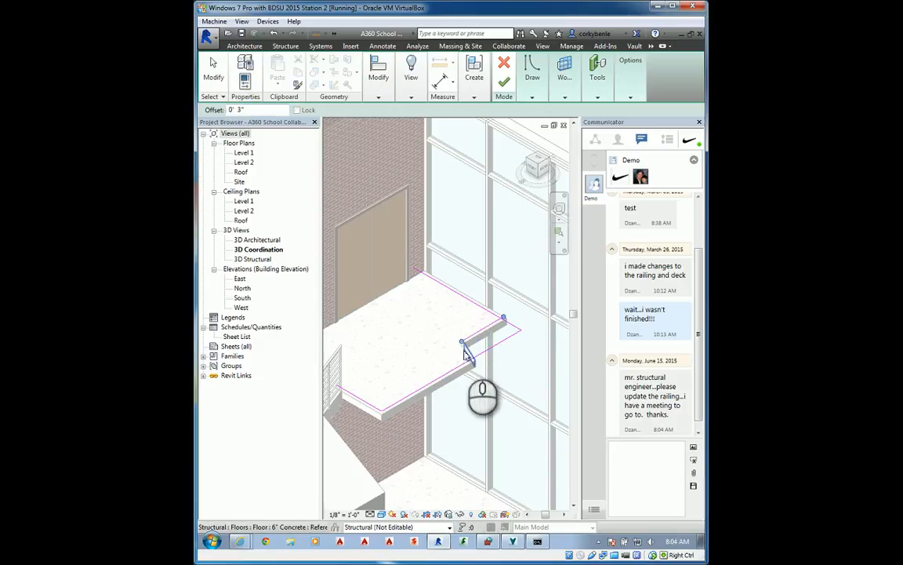
left_click(465, 349)
Trim the new railing path lines to the existing path so it follows the notch, and finish the sketch.
key("t")
key("r")
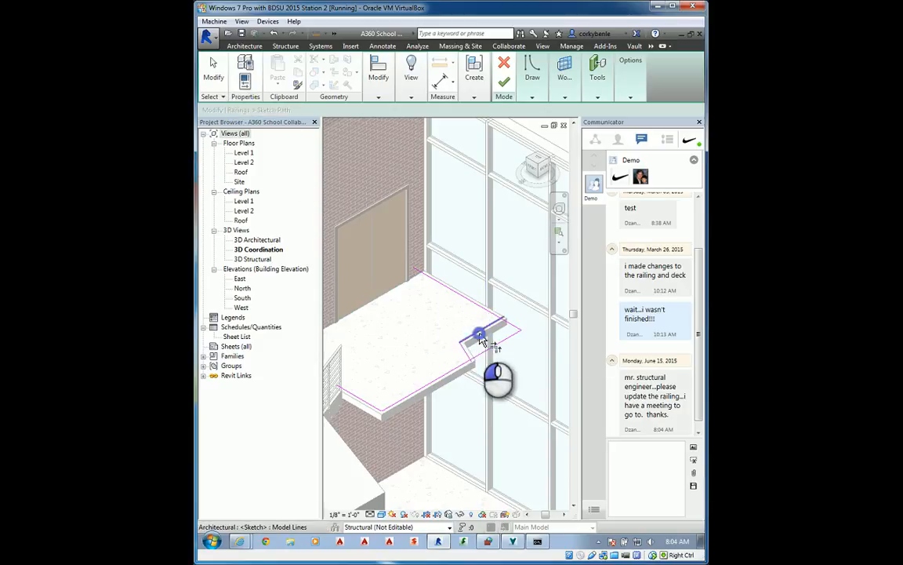
left_click(467, 349)
left_click(457, 368)
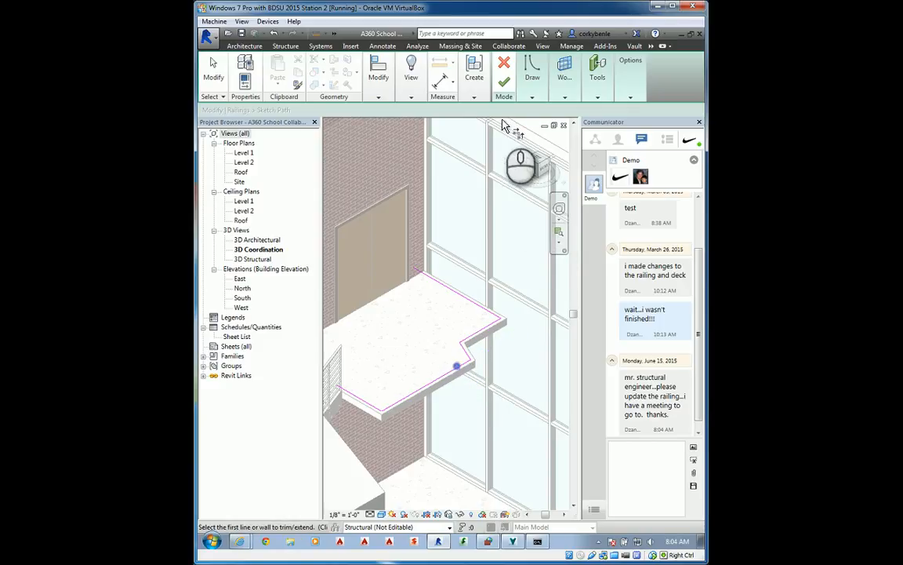
left_click(504, 82)
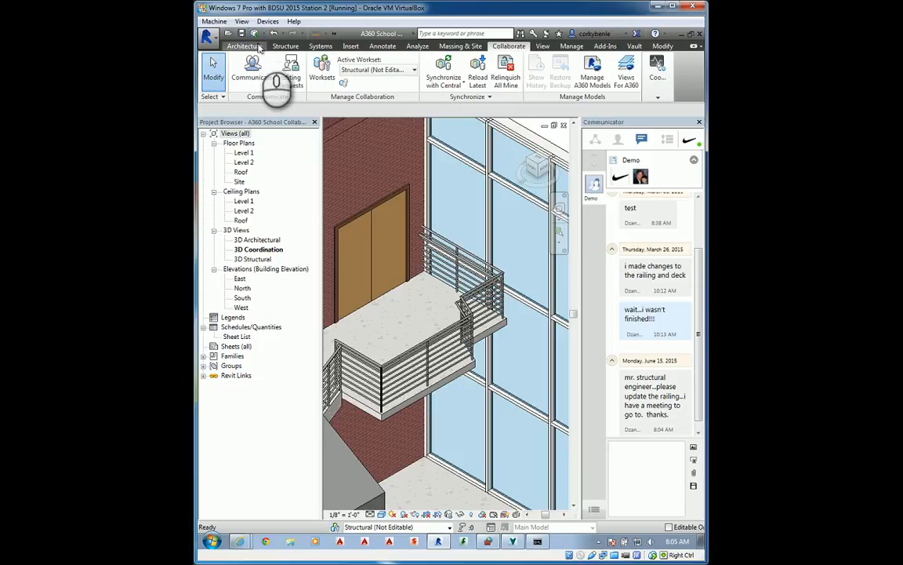
Synchronize the structural session's railing change with the A360 central model, relinquishing borrowed elements, and switch to the architectural station.
left_click(254, 36)
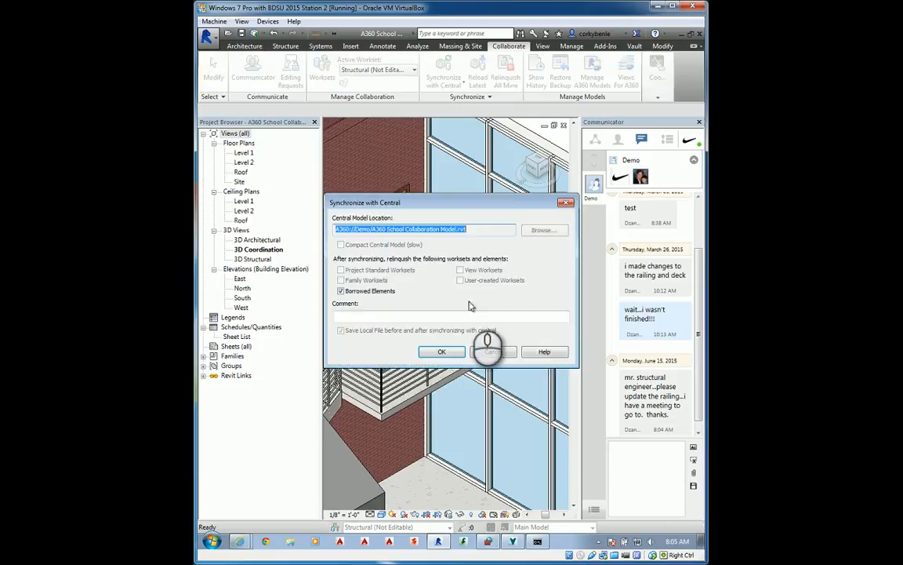
left_click(407, 322)
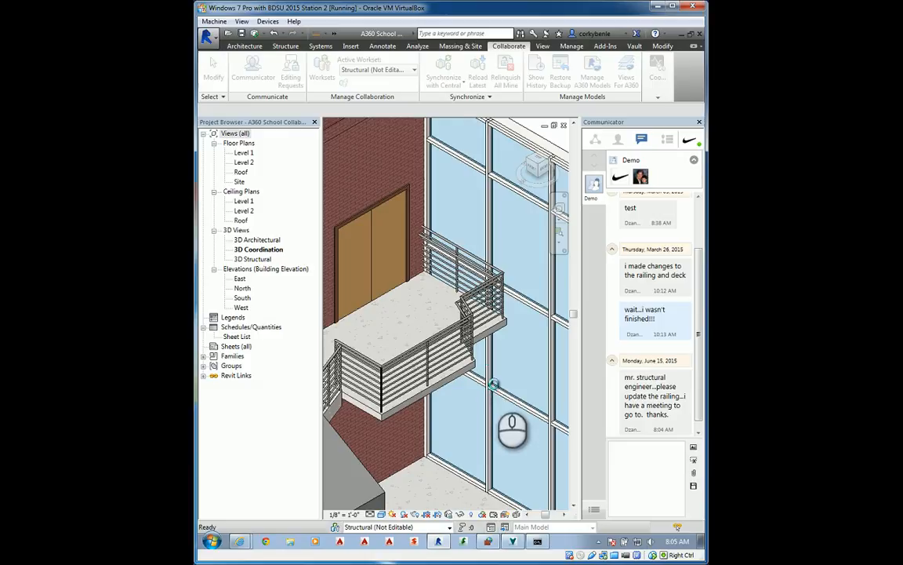
left_click(563, 125)
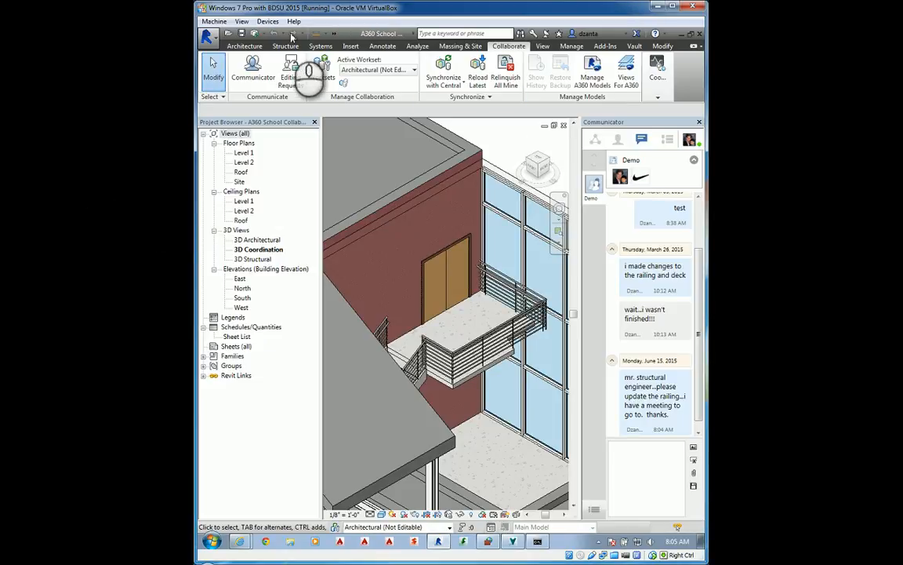
Synchronize the architectural session with central to bring in the reshaped balcony railing.
left_click(254, 25)
left_click(293, 22)
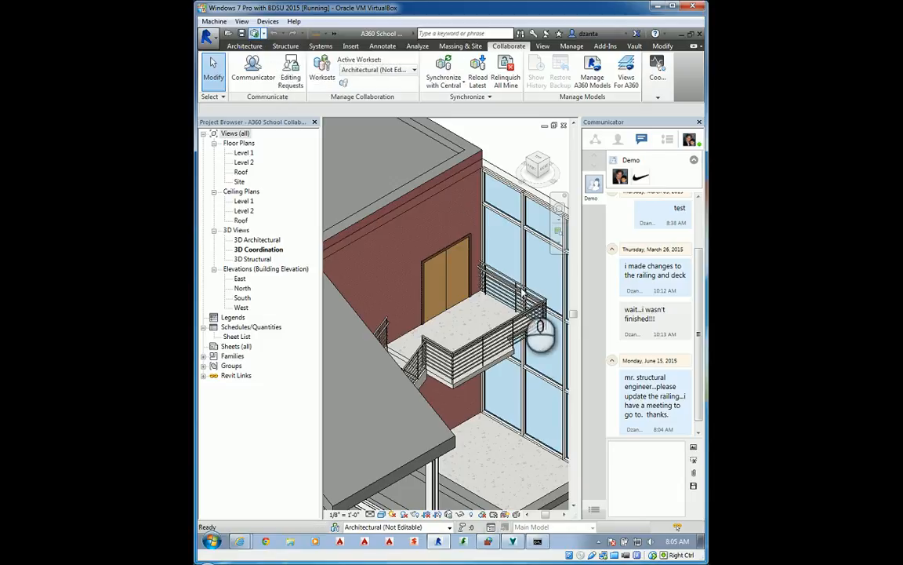
left_click(447, 353)
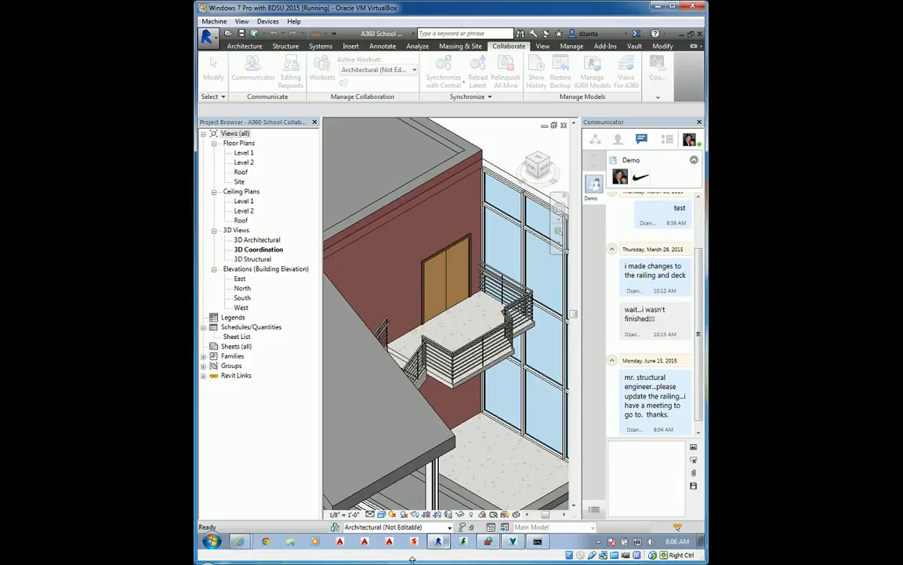
Switch to the PowerPoint presentation and view the slides "How A360 C4R Works" and "How Revit Server Works for End Users".
mouse_move(439, 541)
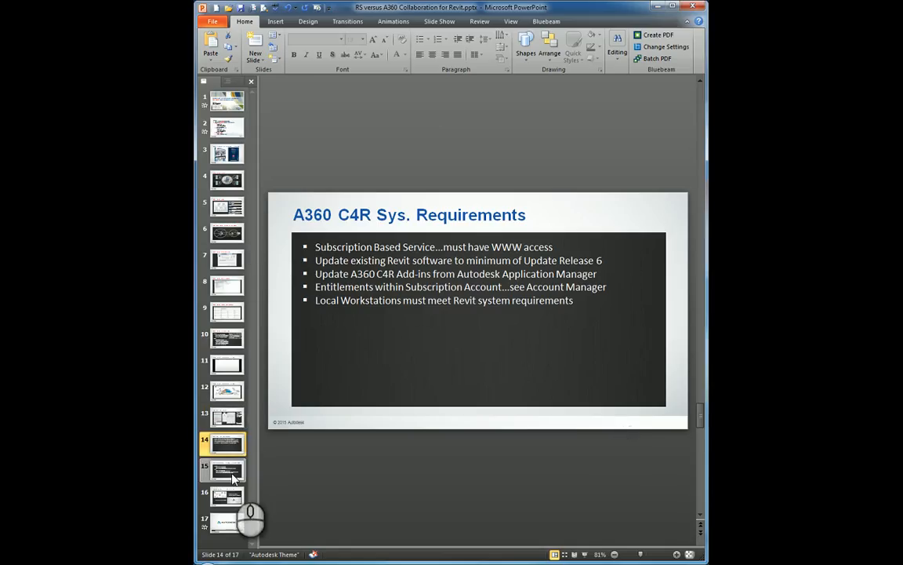
left_click(226, 418)
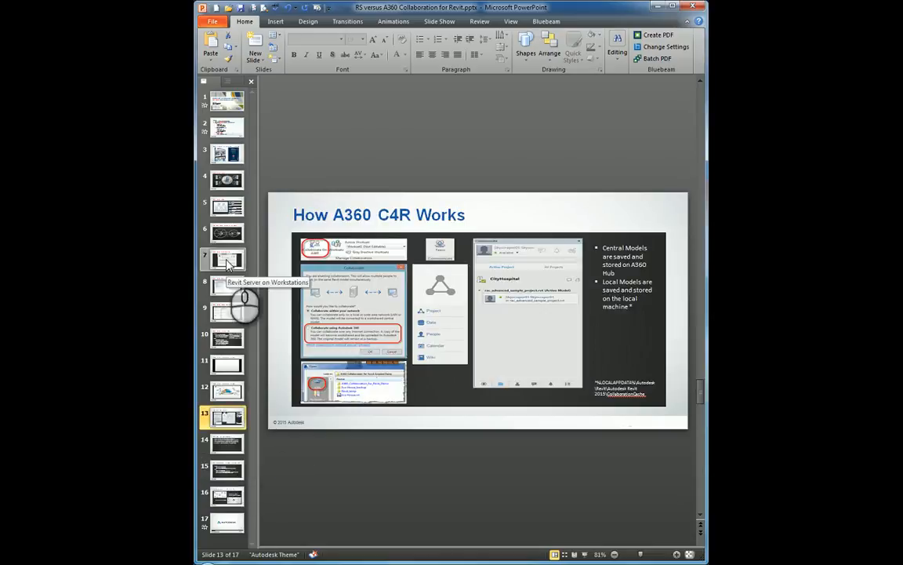
left_click(224, 233)
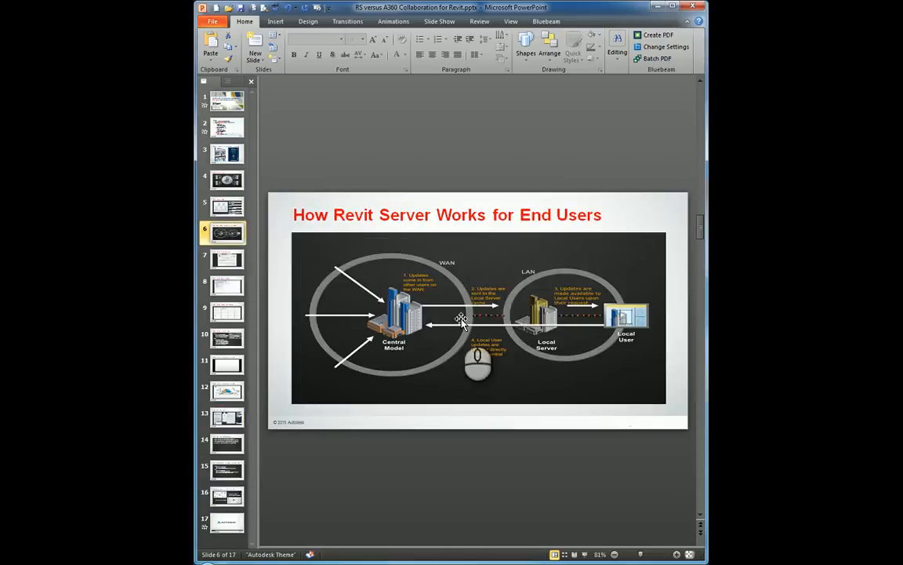